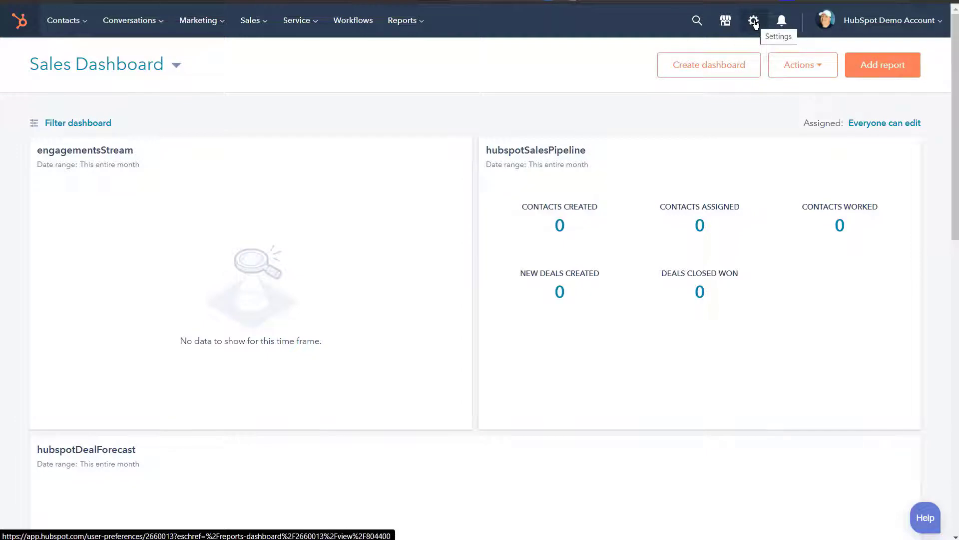
From Website > Navigation settings, start a new navigation menu named Tutorial Menu.
click(754, 21)
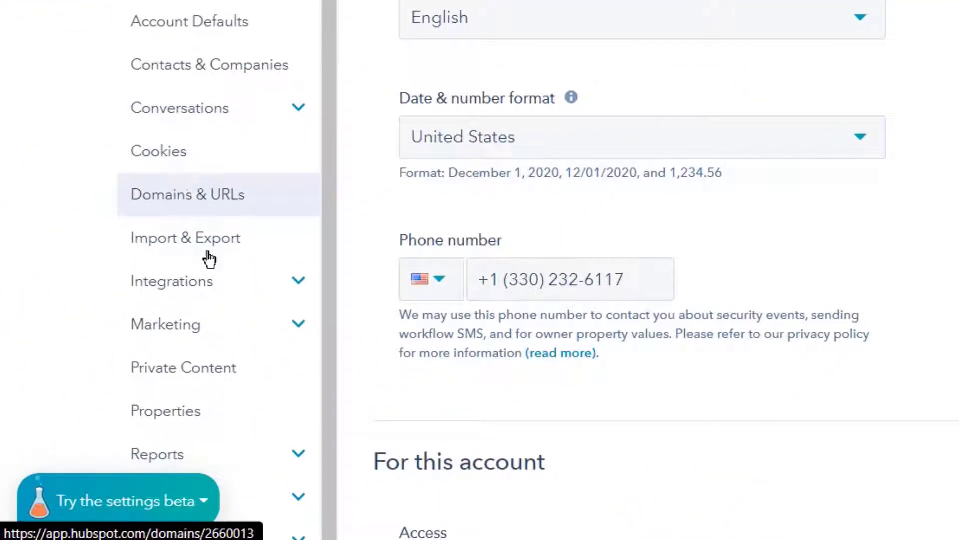
scroll(257, 420, down, 10)
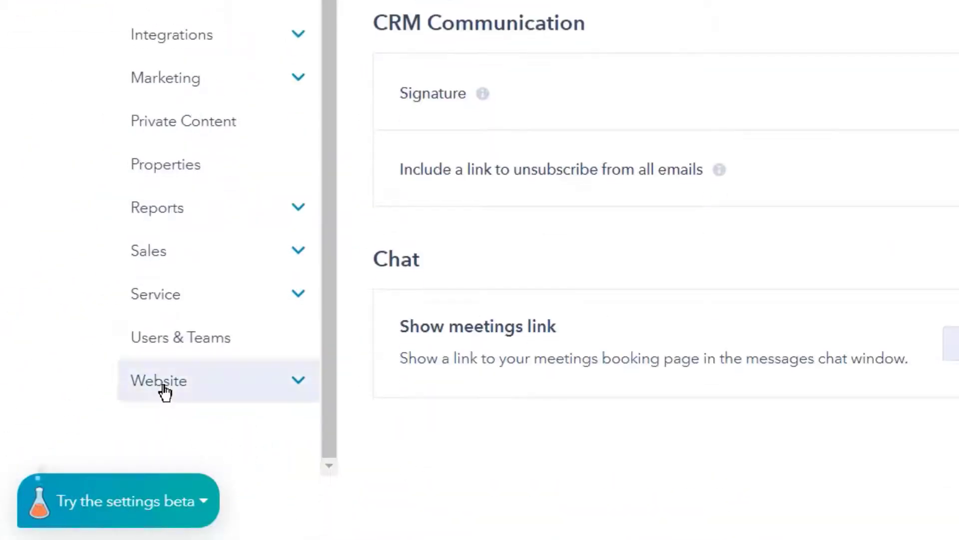
click(164, 392)
scroll(186, 389, down, 3)
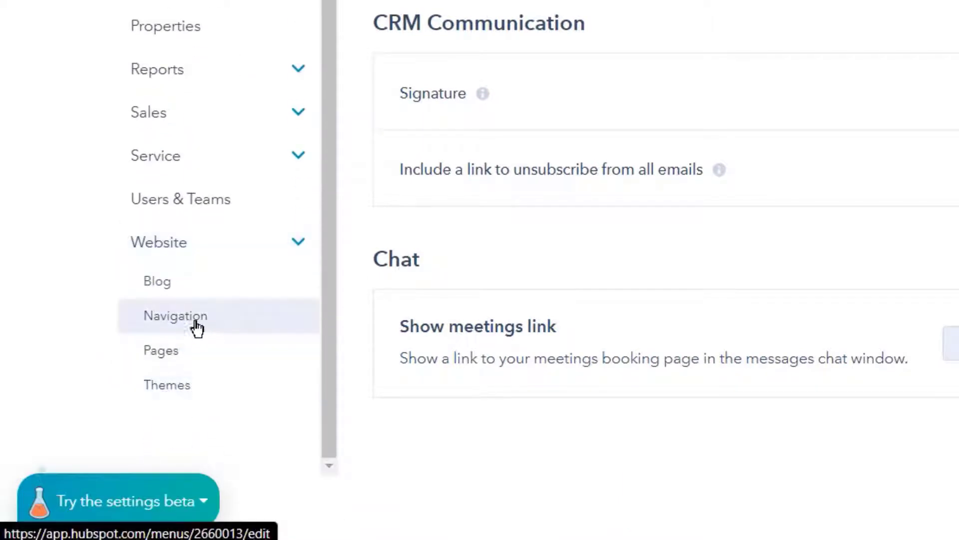
click(200, 325)
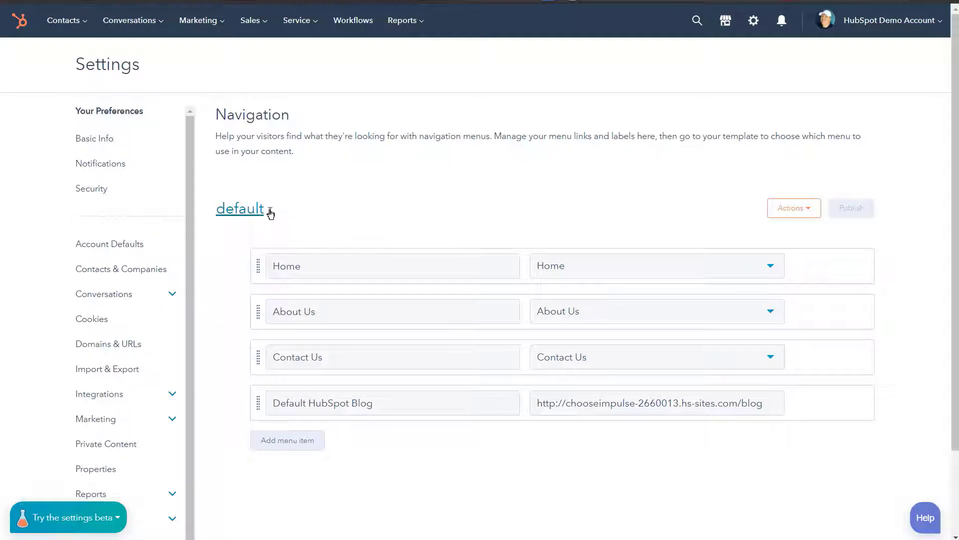
click(270, 210)
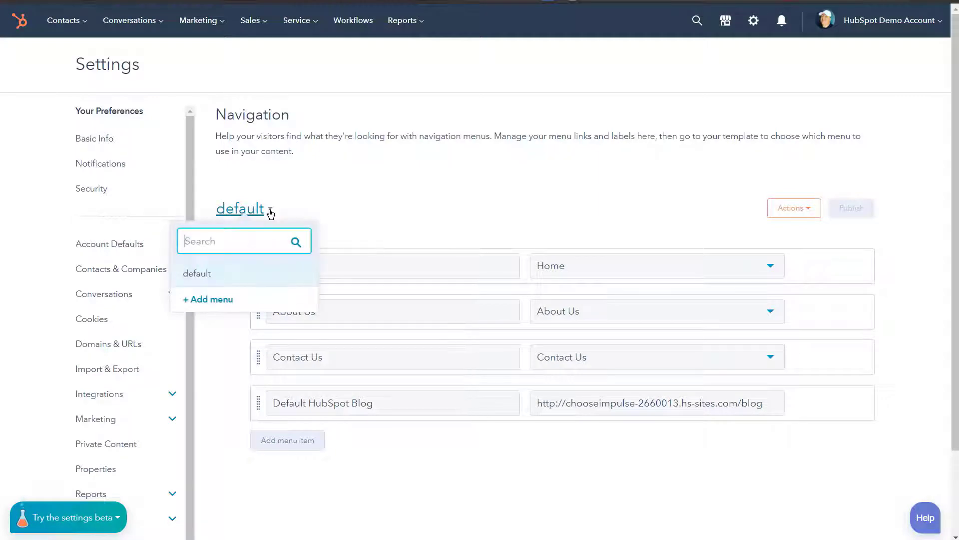
click(217, 299)
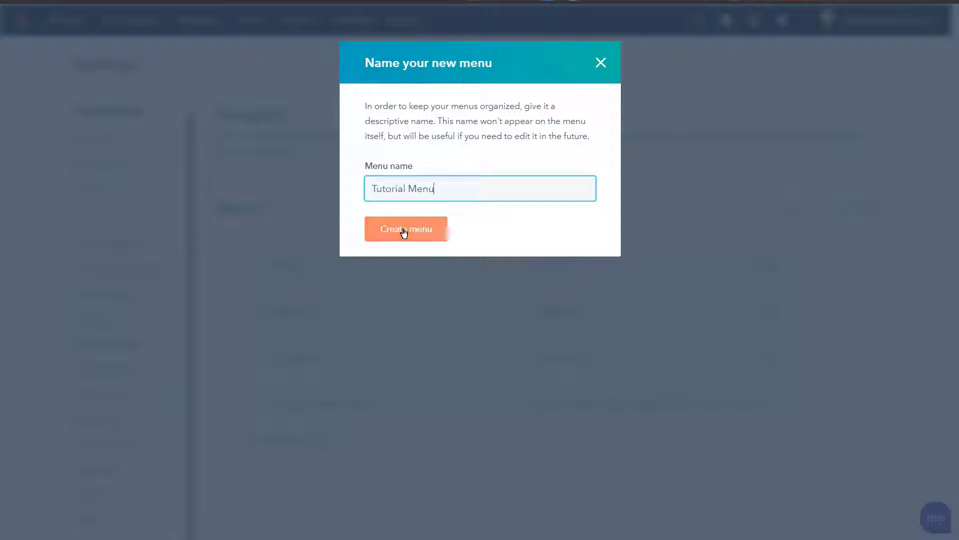
Create Tutorial Menu and add a first item labelled About, leaving its page unselected.
click(404, 231)
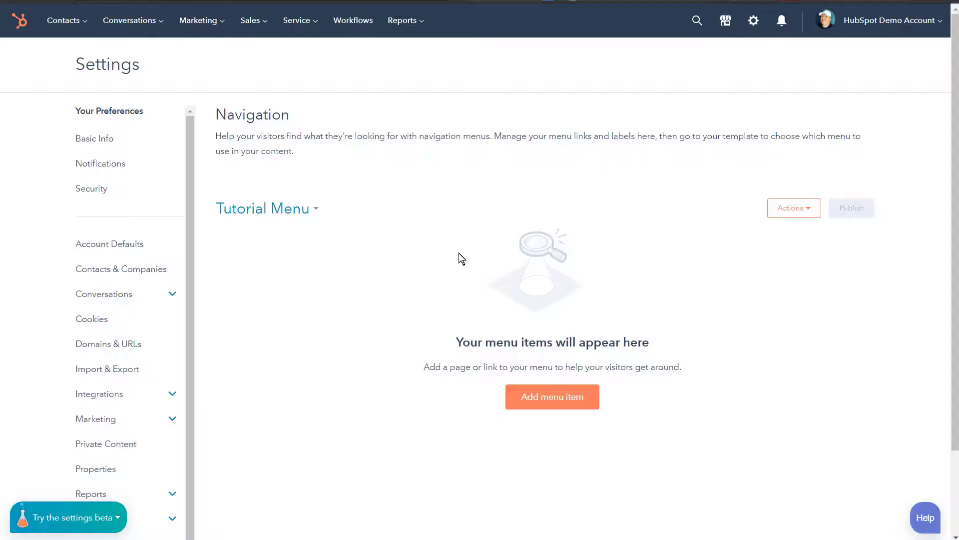
click(557, 402)
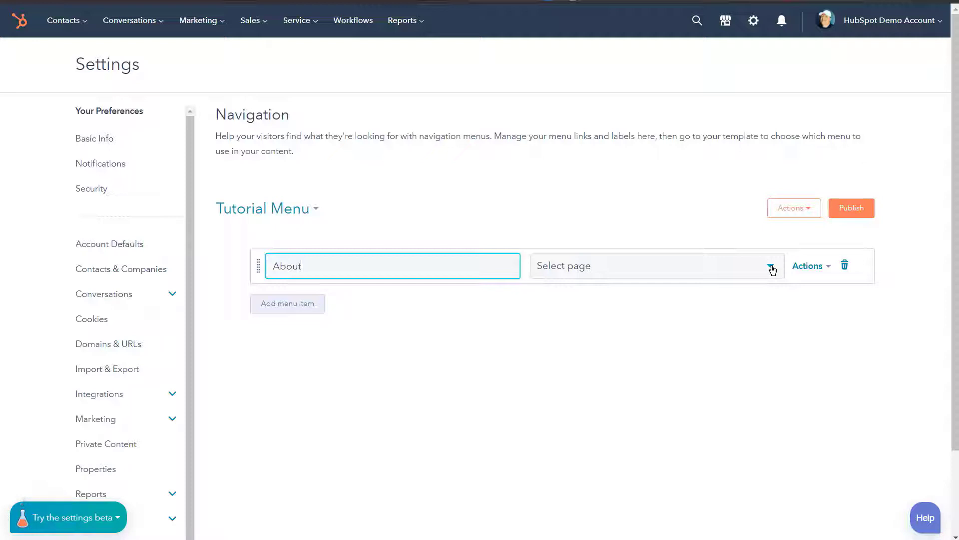
click(772, 270)
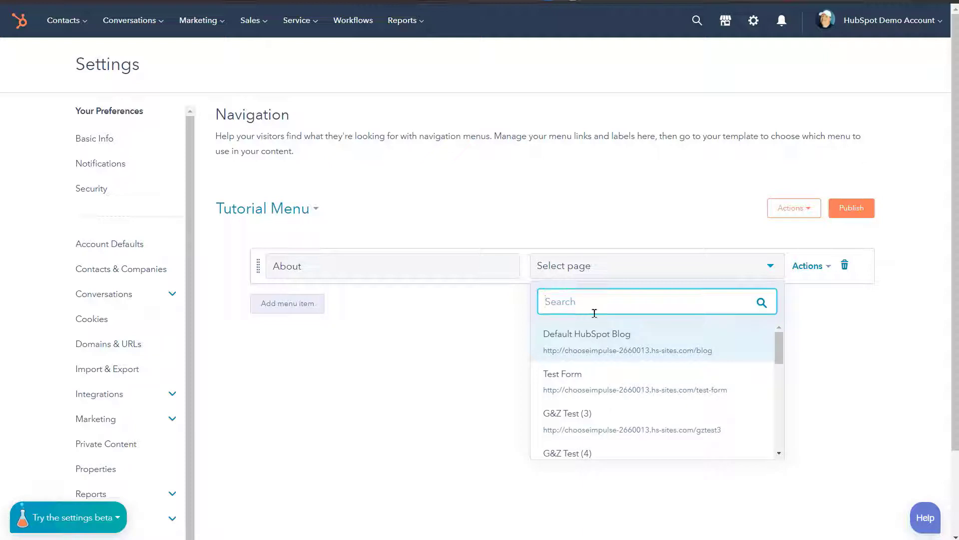
click(676, 195)
mouse_move(665, 279)
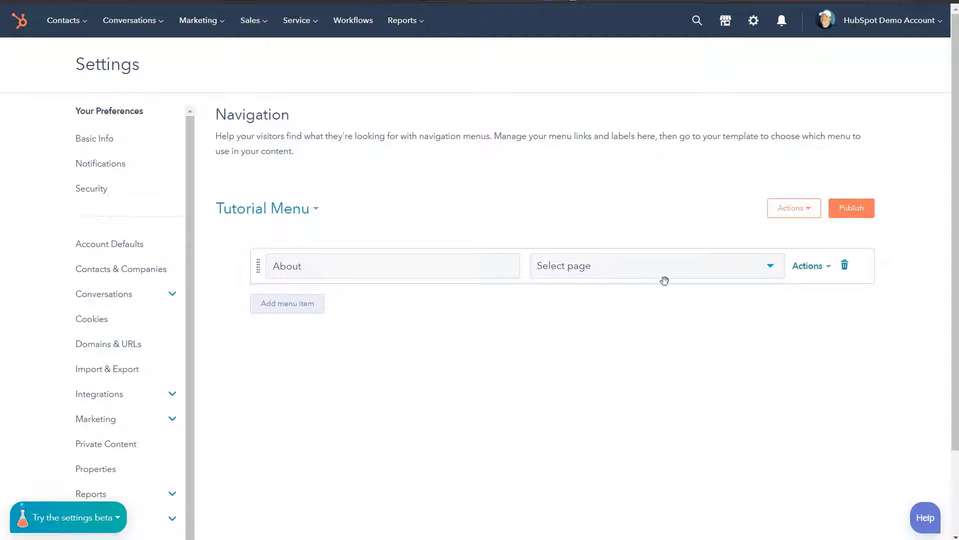
click(829, 269)
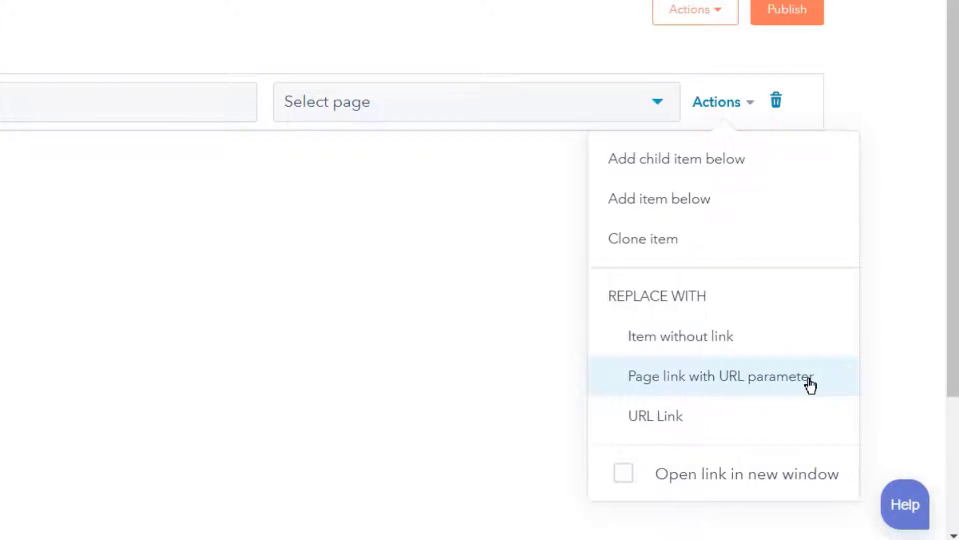
click(651, 414)
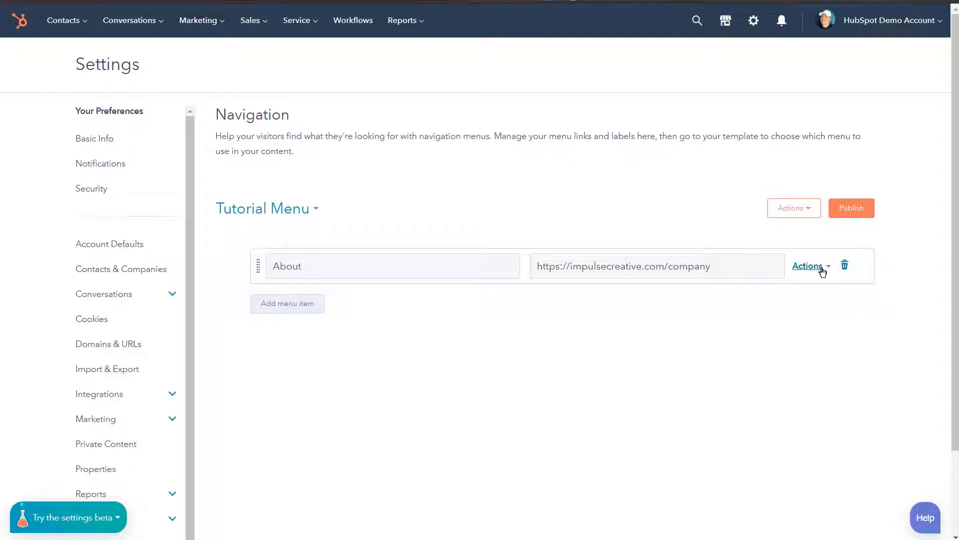
click(822, 269)
Add a 'New Menu Item' URL link to the company URL, plus two More Navigation items.
click(279, 305)
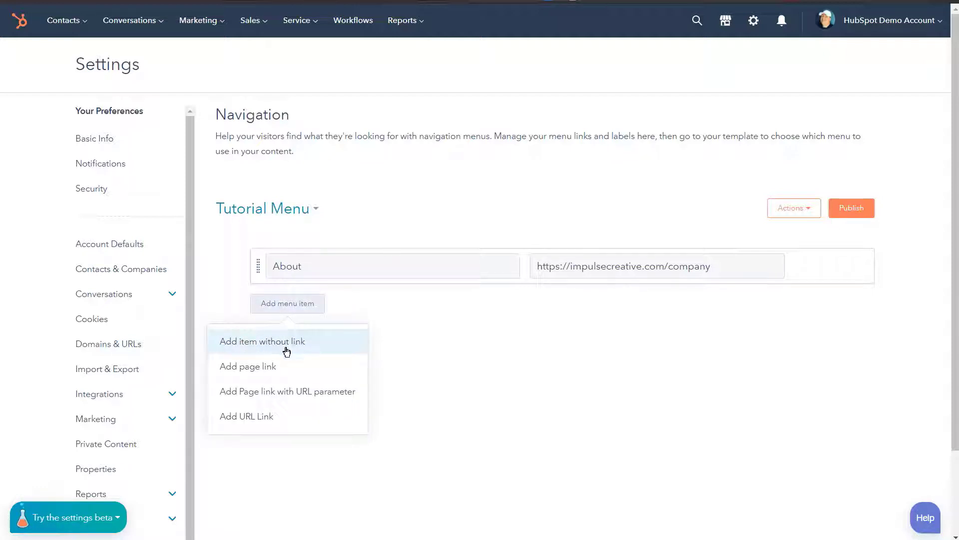
click(251, 418)
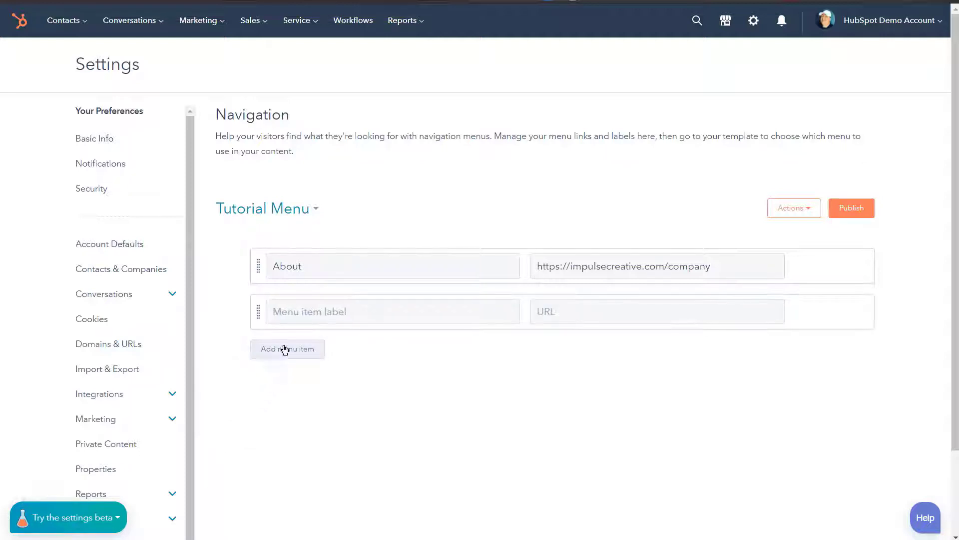
click(286, 312)
text(New Menu Item)
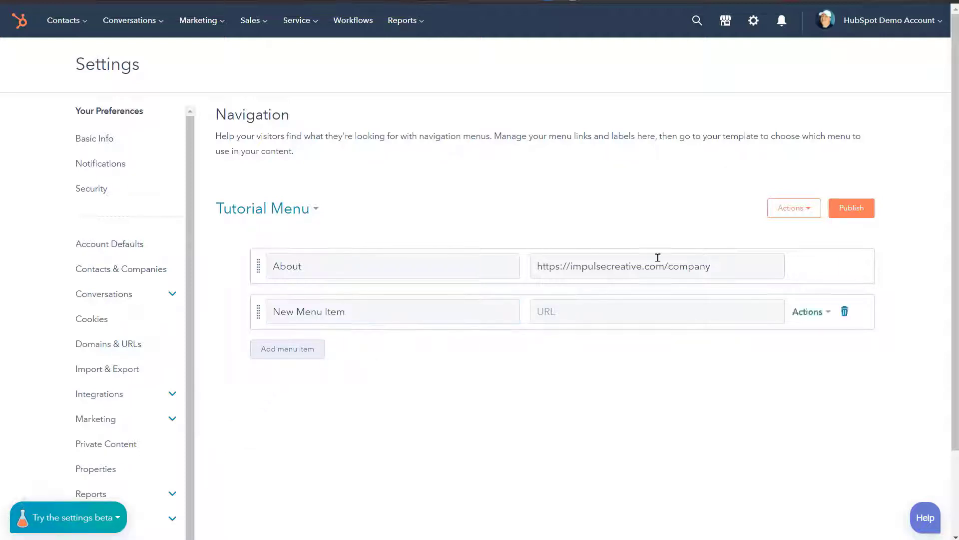
click(629, 311)
text(https://impulsecreative.com/company)
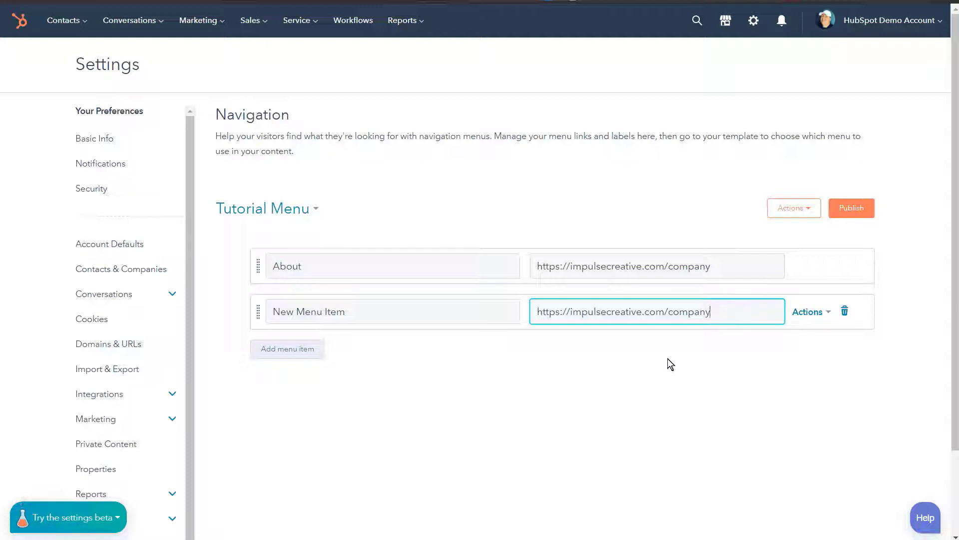
double_click(280, 352)
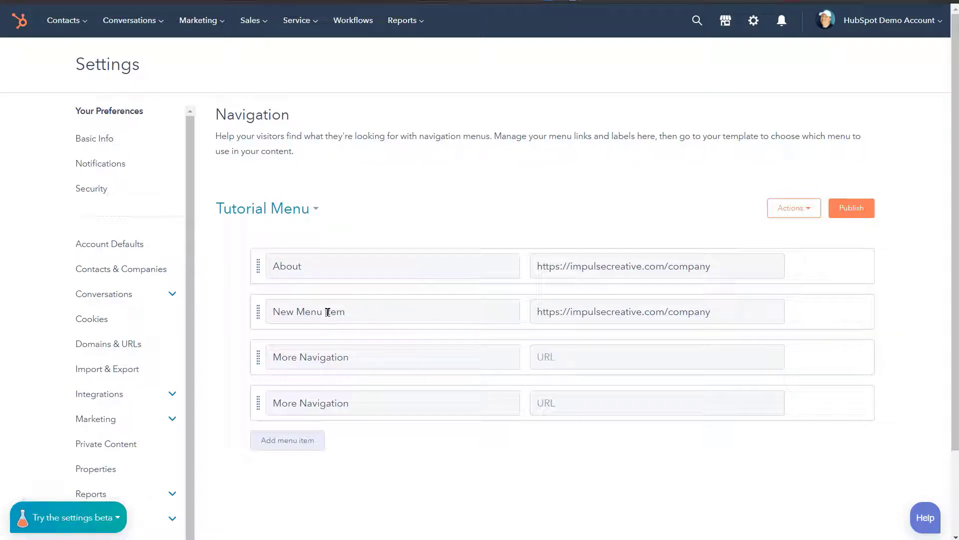
Add a child item under New Menu Item and delete the extra empty top-level item.
mouse_move(707, 311)
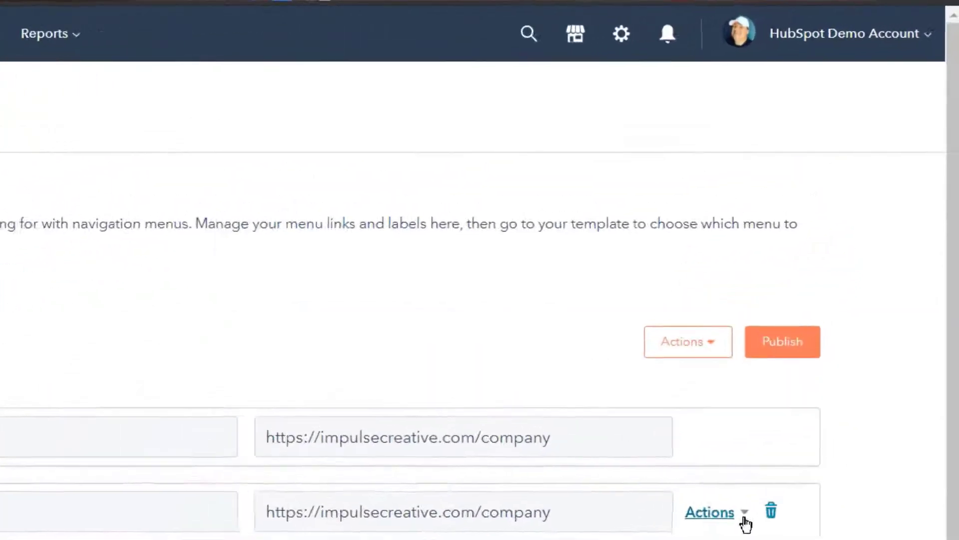
click(829, 314)
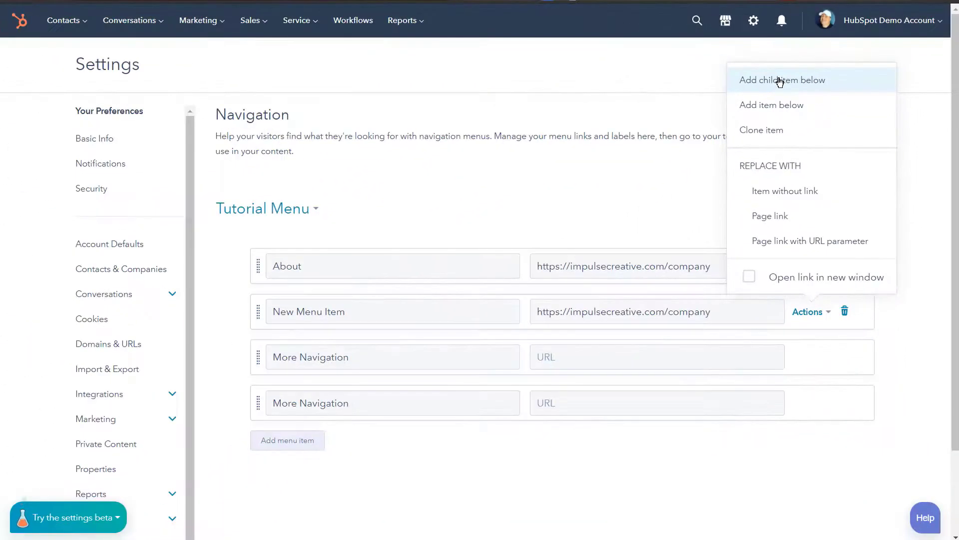
click(798, 81)
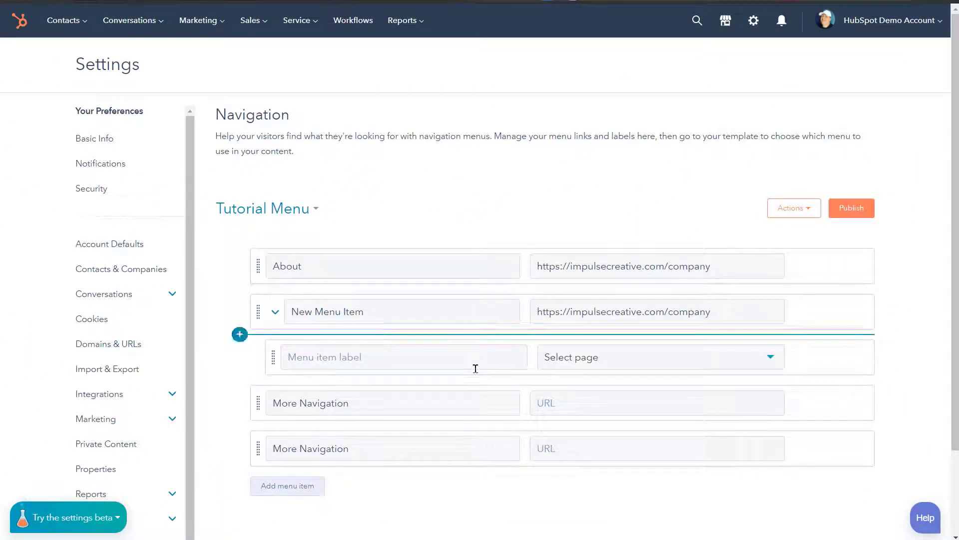
mouse_move(814, 320)
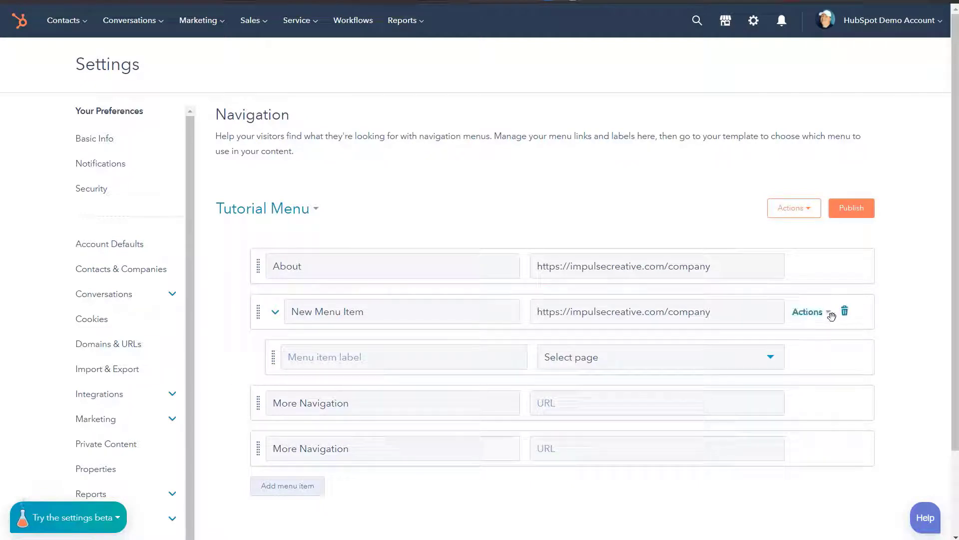
click(829, 317)
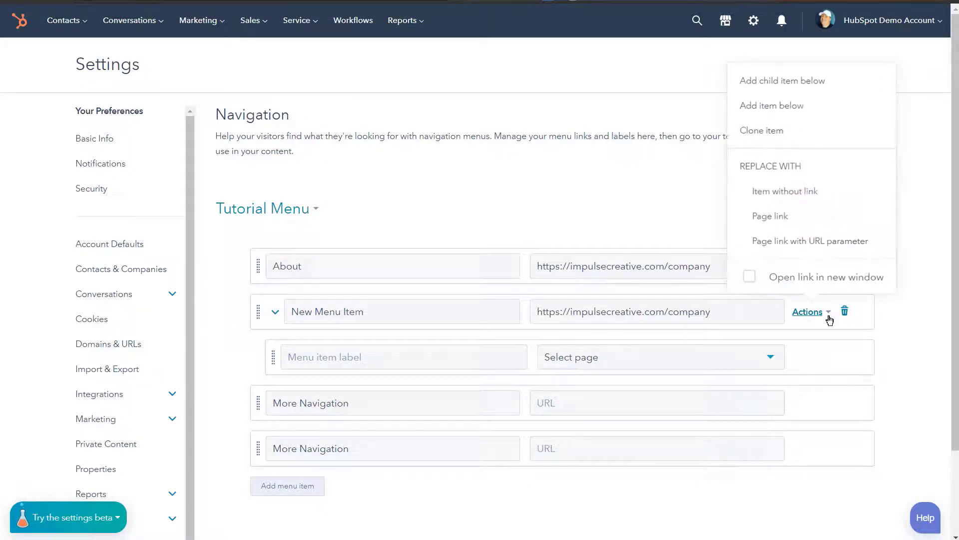
click(787, 107)
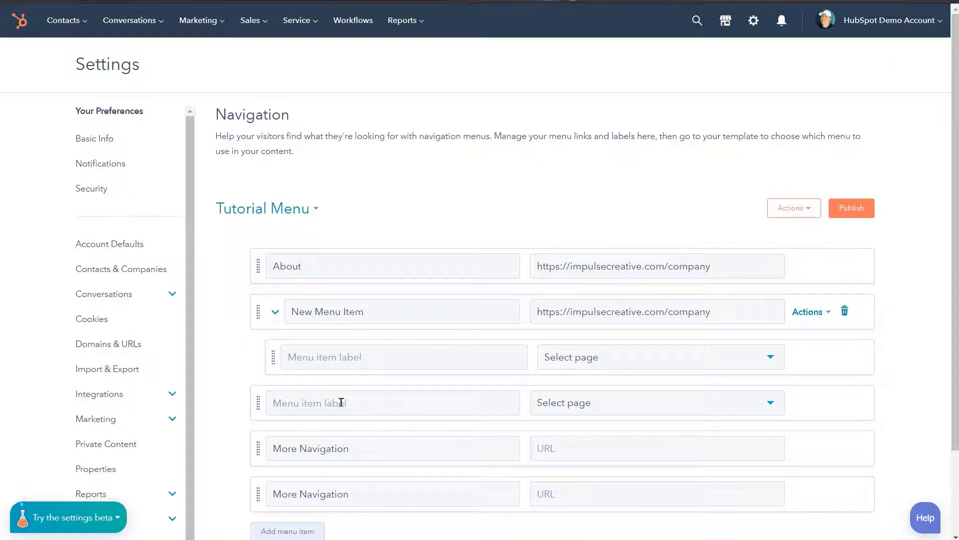
scroll(311, 403, down, 1)
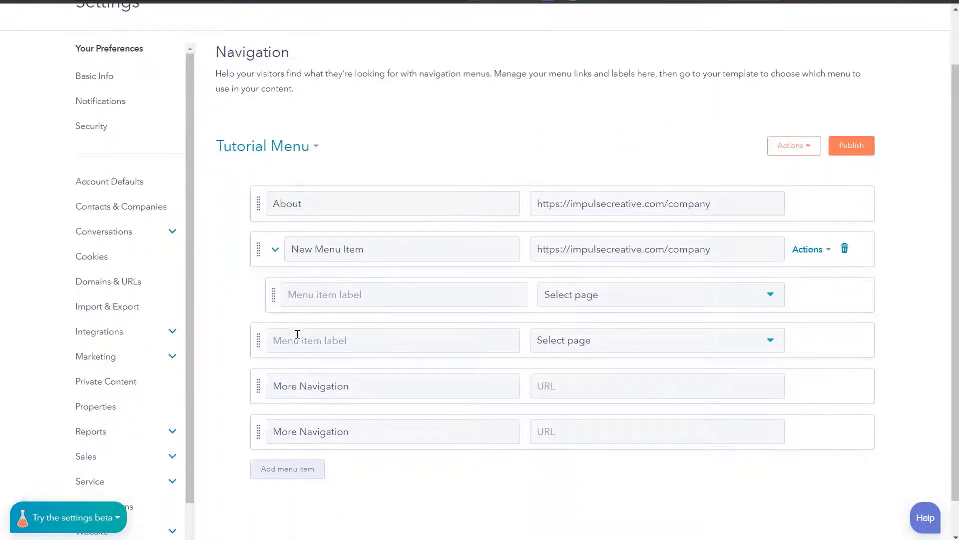
mouse_move(845, 341)
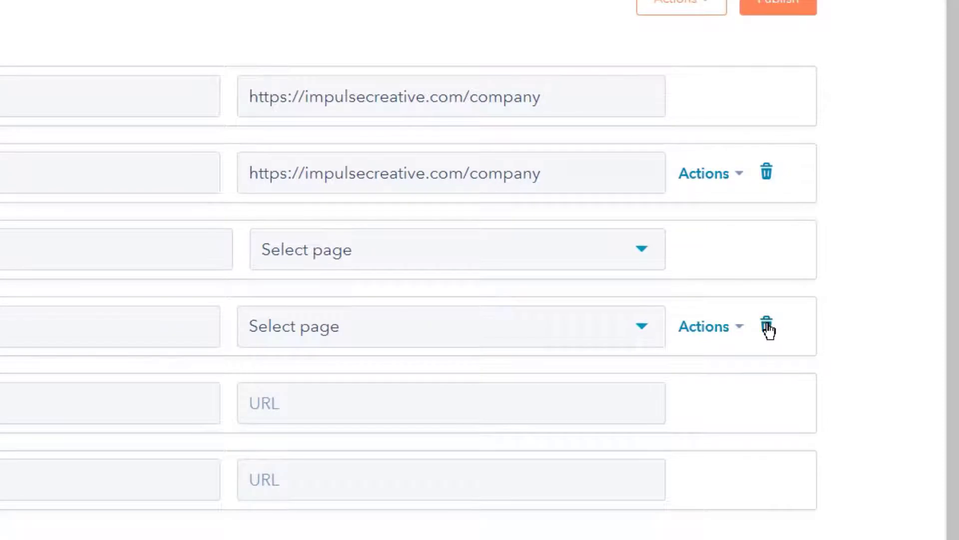
click(768, 326)
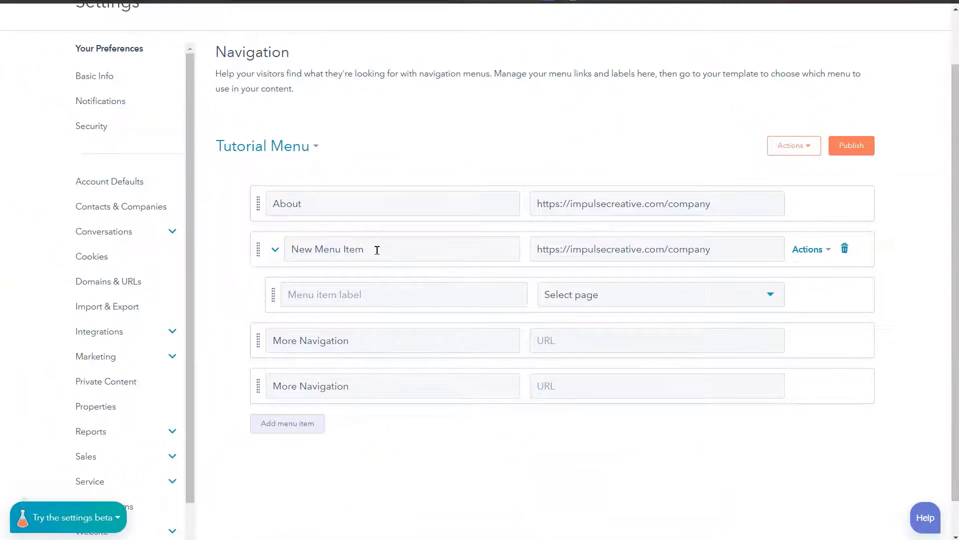
Add child items Sub 1, Sub 2 and Sub 3 under New Menu Item.
click(830, 252)
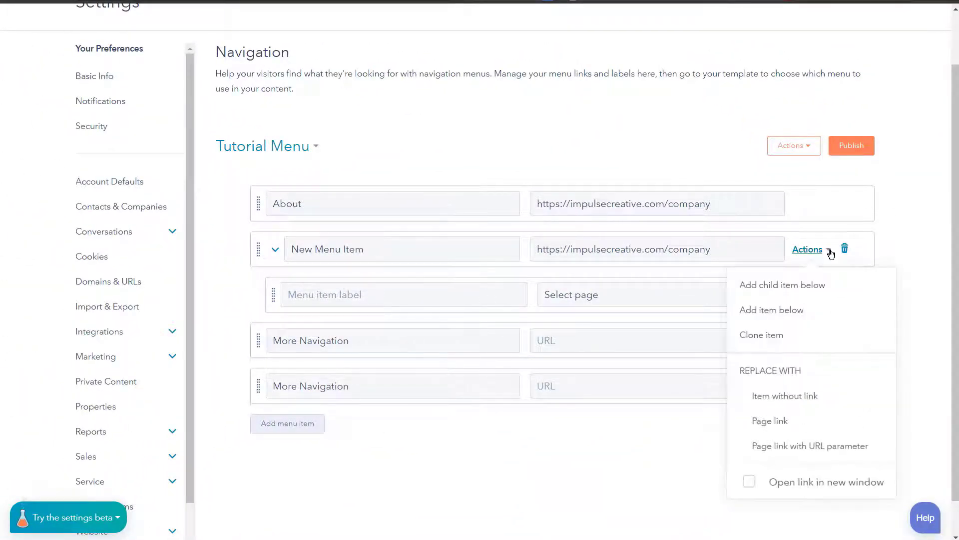
click(790, 286)
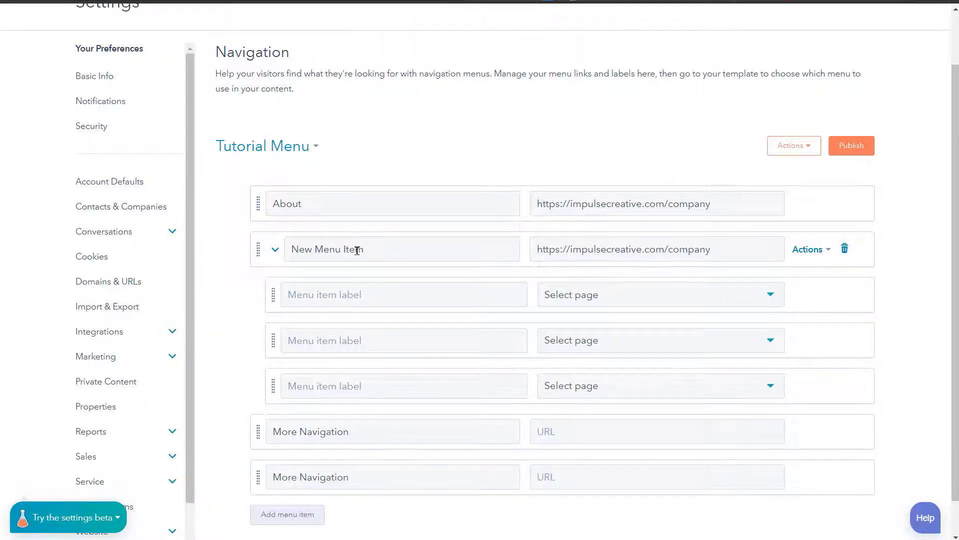
click(331, 294)
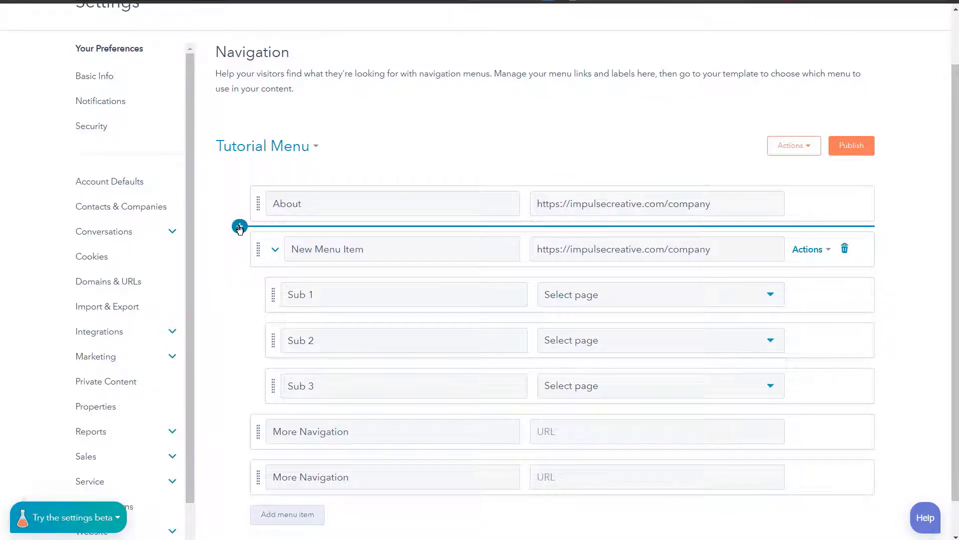
Replace New Menu Item with an item without link, so it shows No link.
click(239, 227)
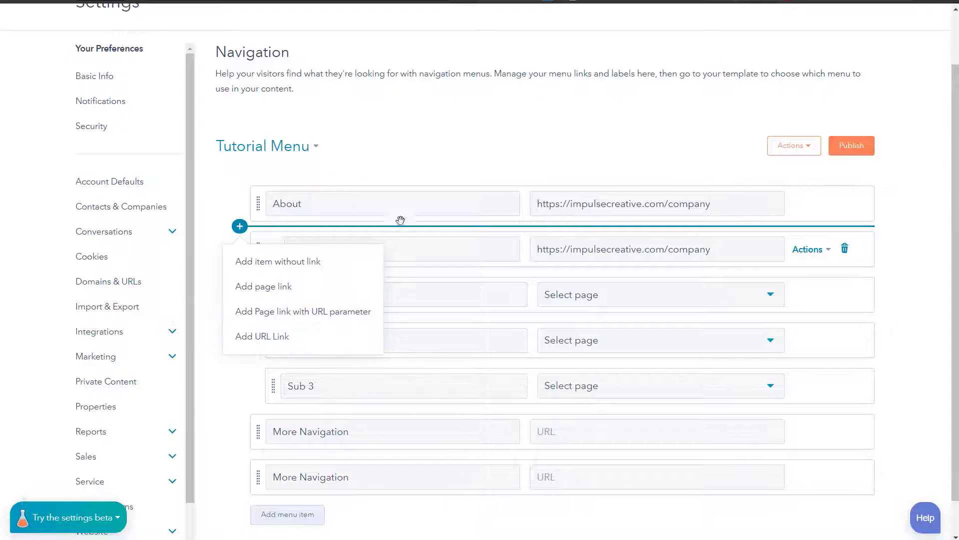
click(442, 180)
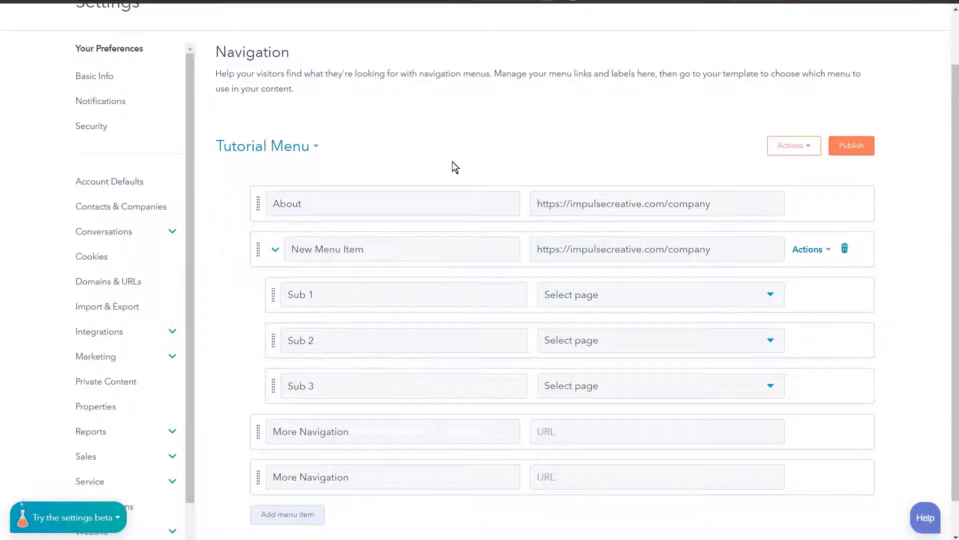
mouse_move(452, 366)
mouse_move(806, 247)
click(826, 252)
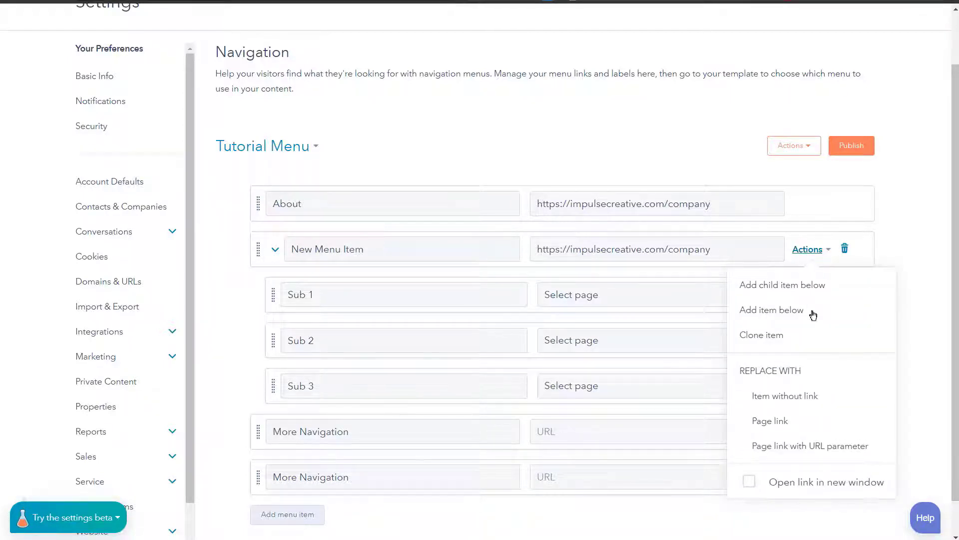
click(797, 399)
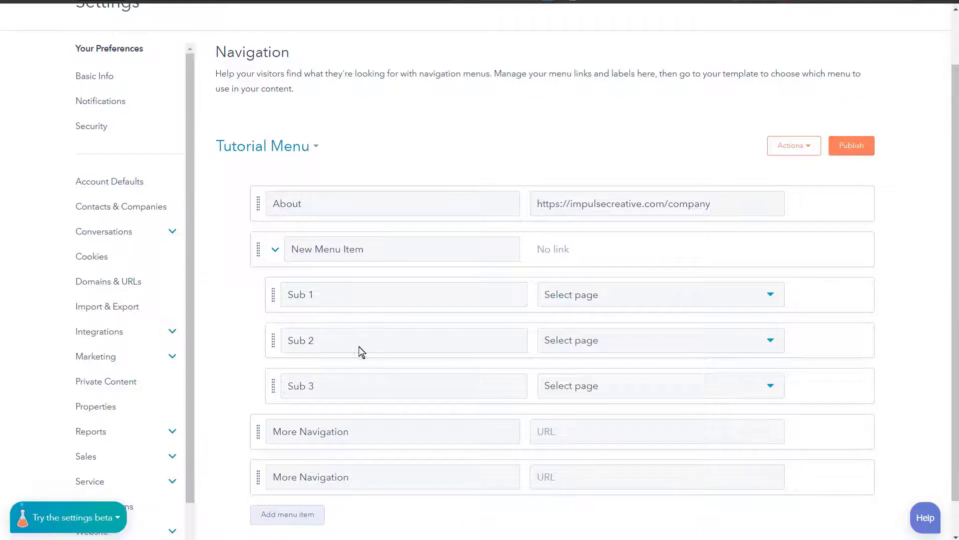
Show the Tutorial Menu actions: Rename, Clone, Discard changes, Delete and Show revisions.
scroll(373, 349, down, 1)
scroll(378, 345, down, 1)
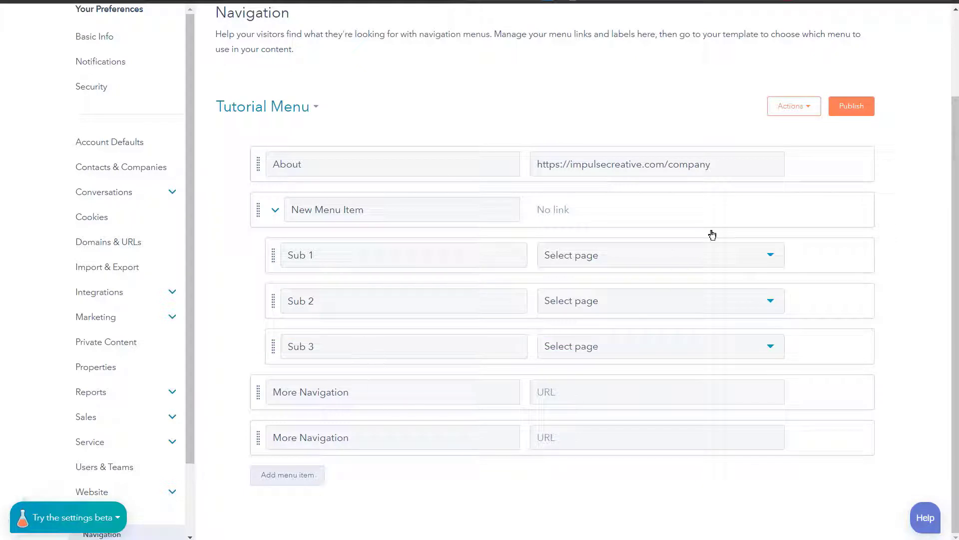
mouse_move(800, 162)
click(830, 166)
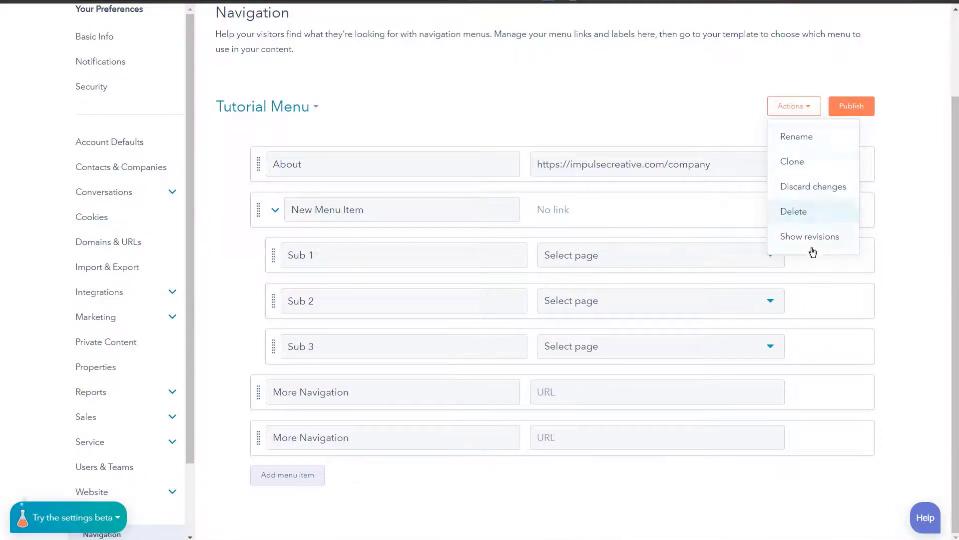
View the Tutorial Menu revisions, then open the HubLMS FAQ Page in the page editor.
click(816, 238)
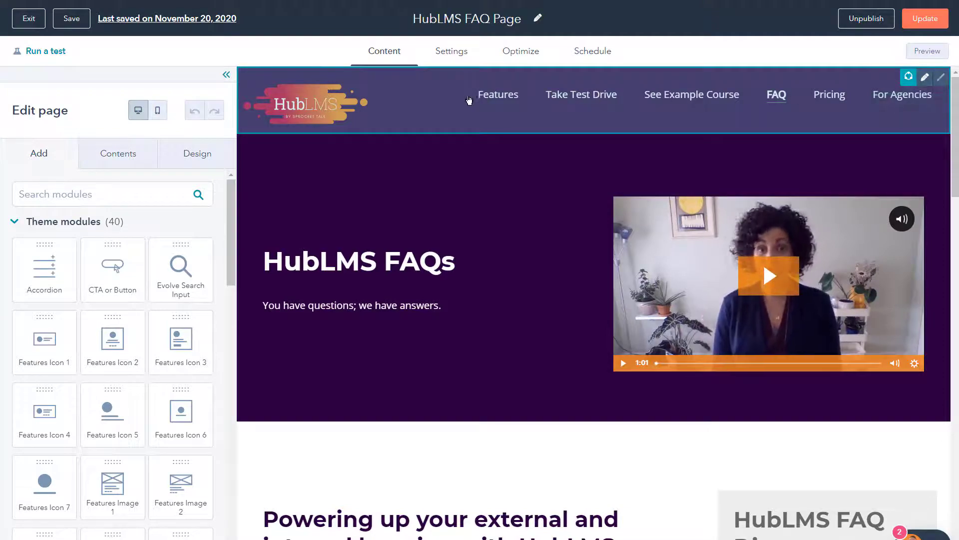
Open the HubLMS FAQ Page header in the global content editor.
click(462, 102)
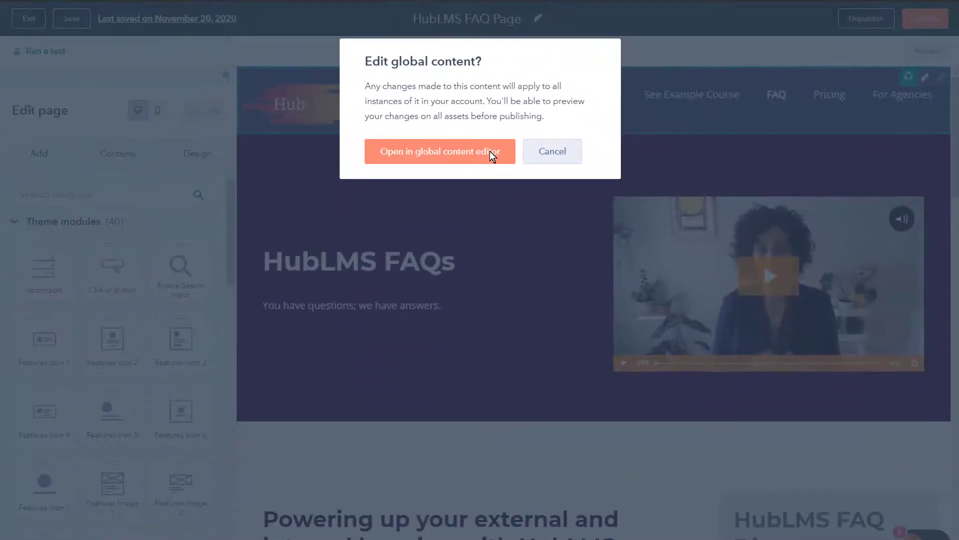
click(506, 294)
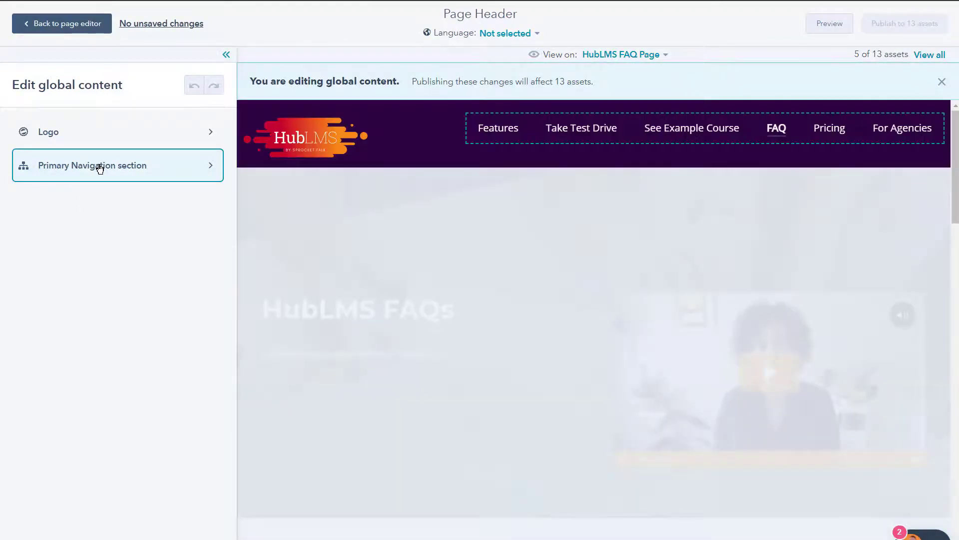
Review the Primary Navigation menu choices, keep HubLMS, and return to the FAQ page editor.
click(99, 166)
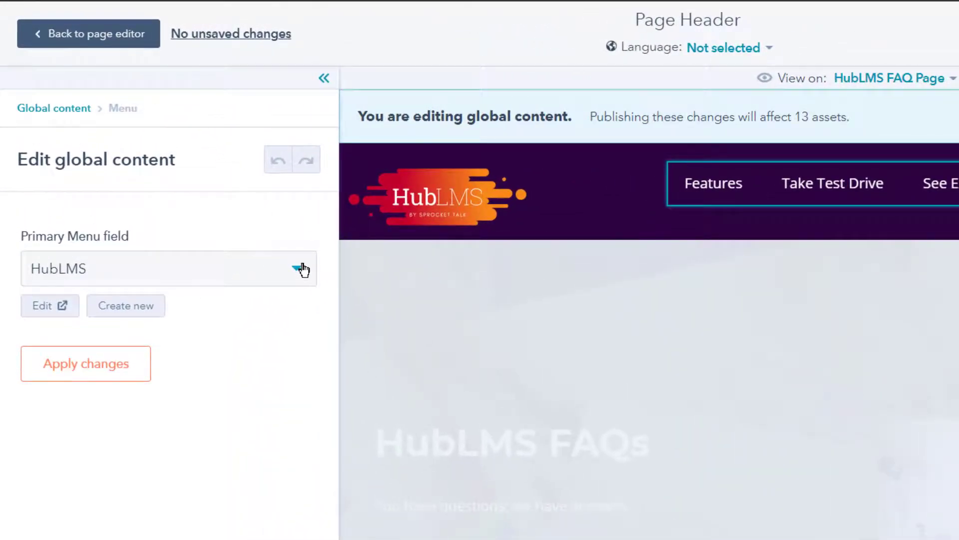
click(302, 272)
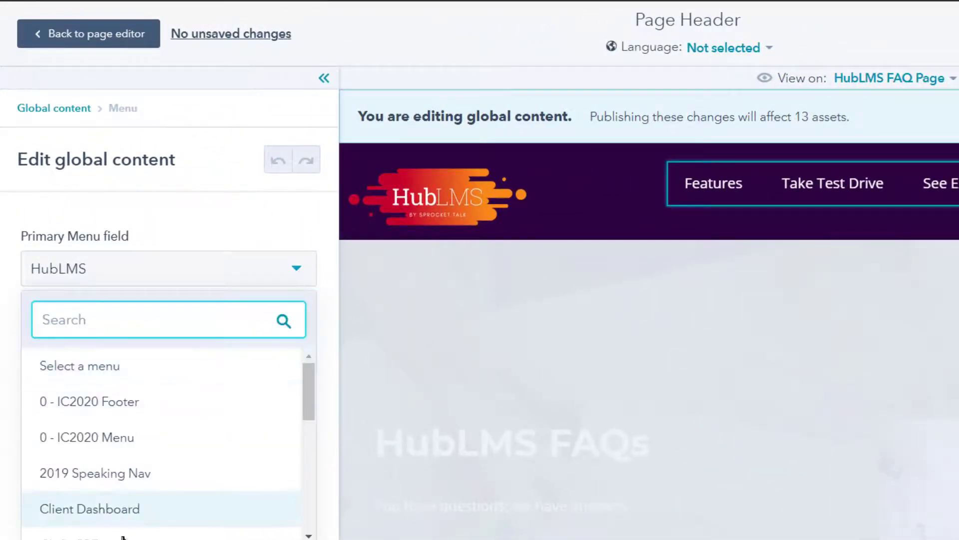
scroll(108, 425, down, 8)
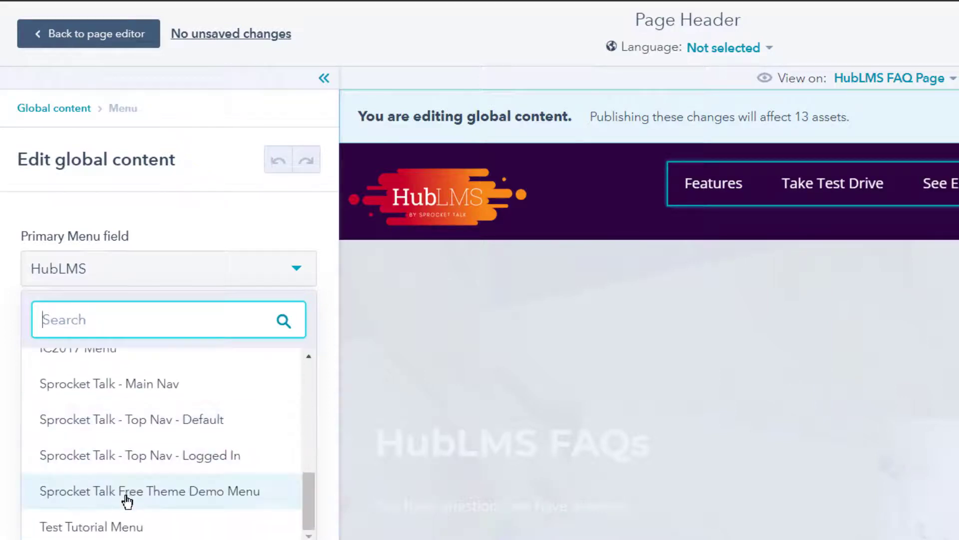
scroll(128, 499, up, 10)
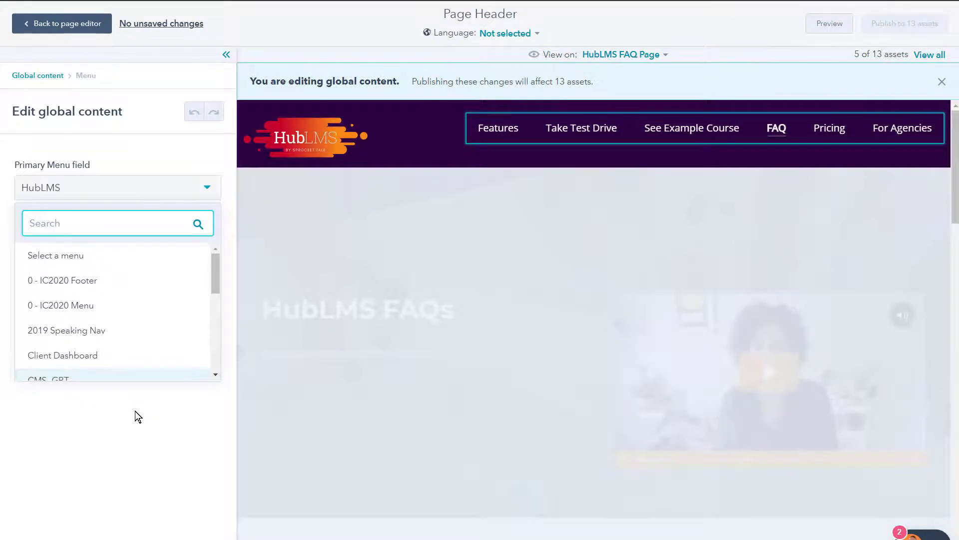
click(137, 411)
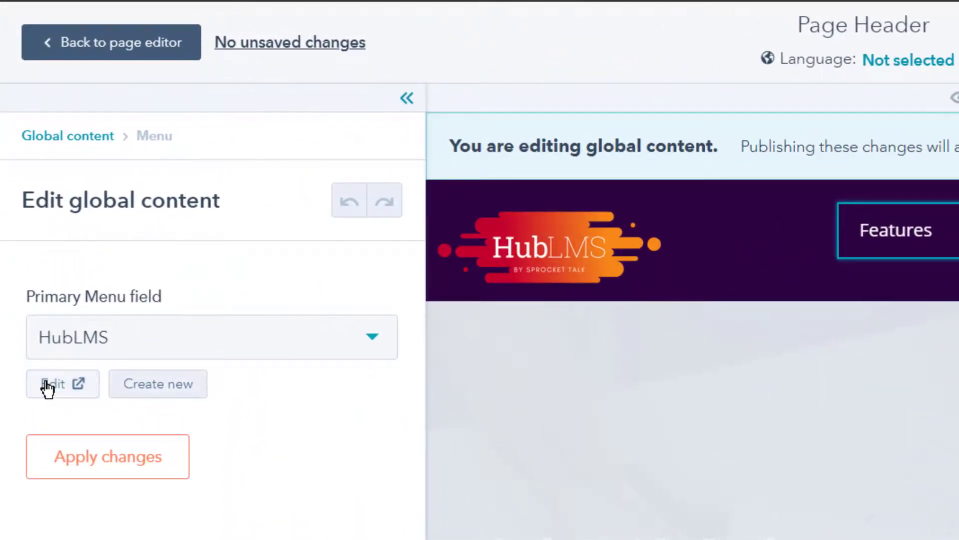
click(48, 387)
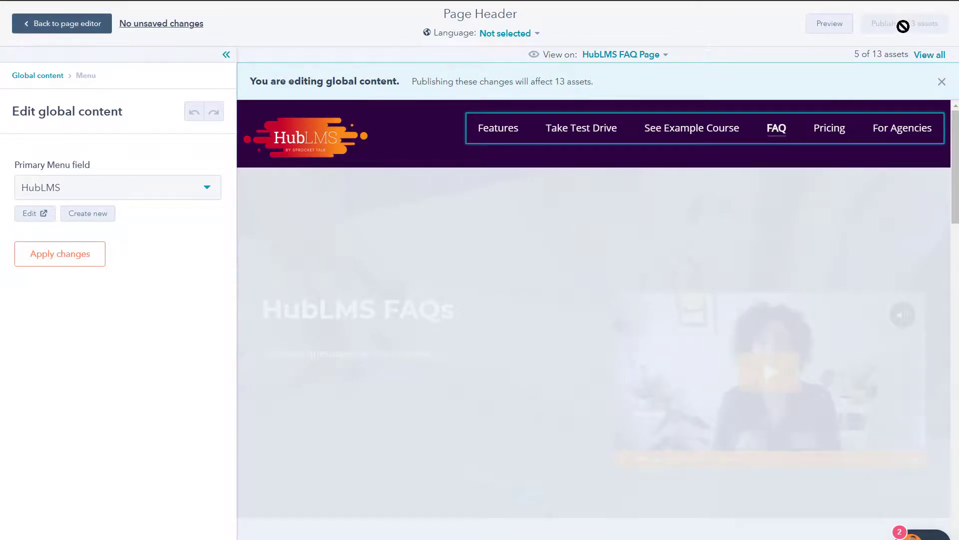
click(63, 25)
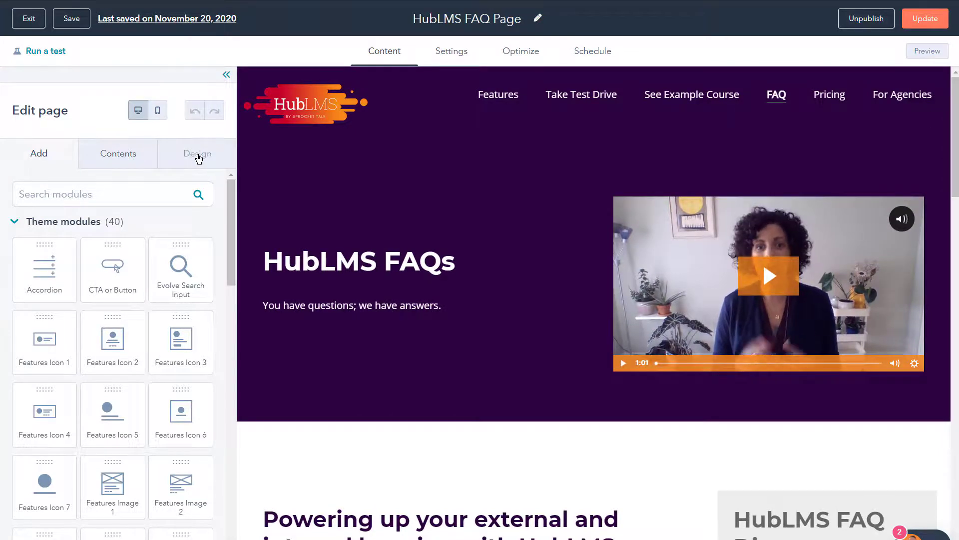
Show the page's Design options to reach the HubLMSPro v1 theme settings.
click(198, 156)
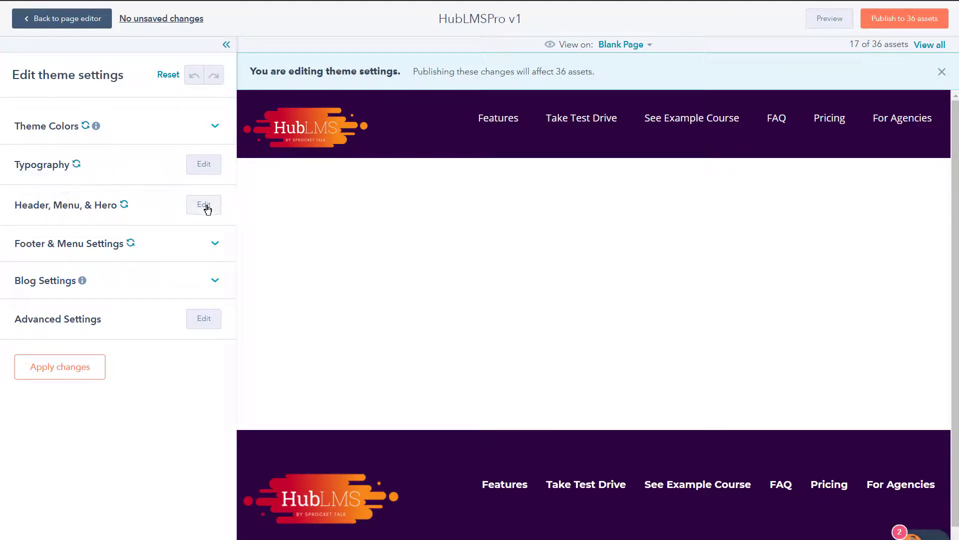
Review the Header, Menu, & Hero menu settings, leaving the top-level menu font weight unchanged.
click(204, 205)
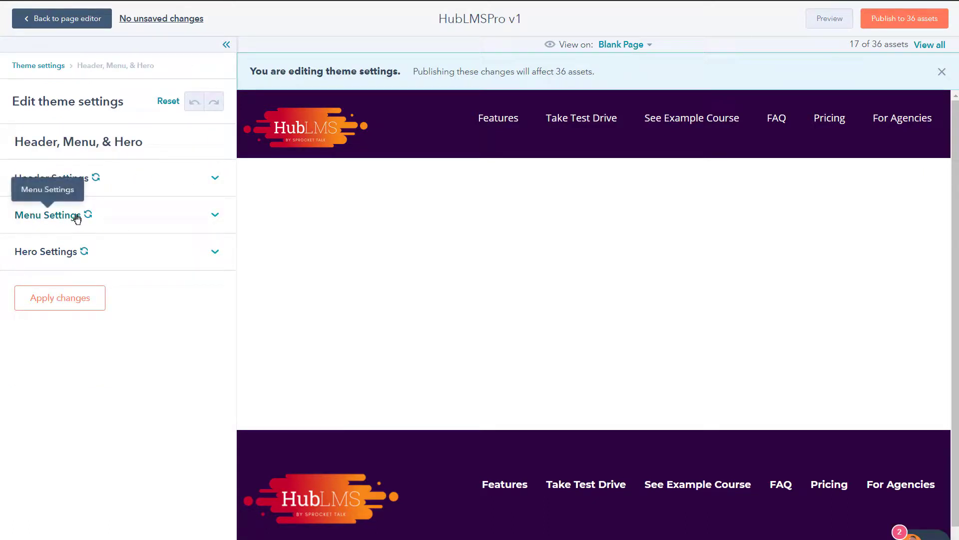
click(215, 216)
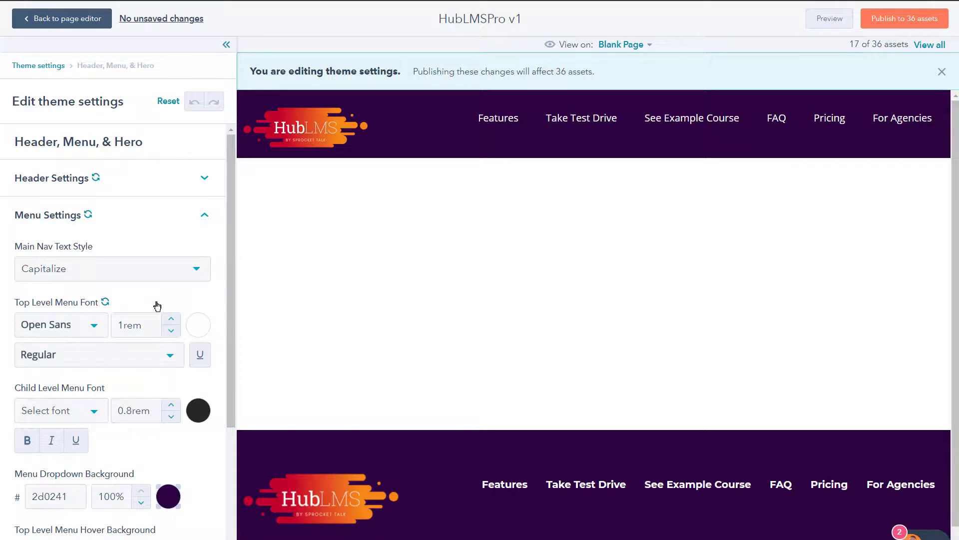
scroll(119, 292, down, 1)
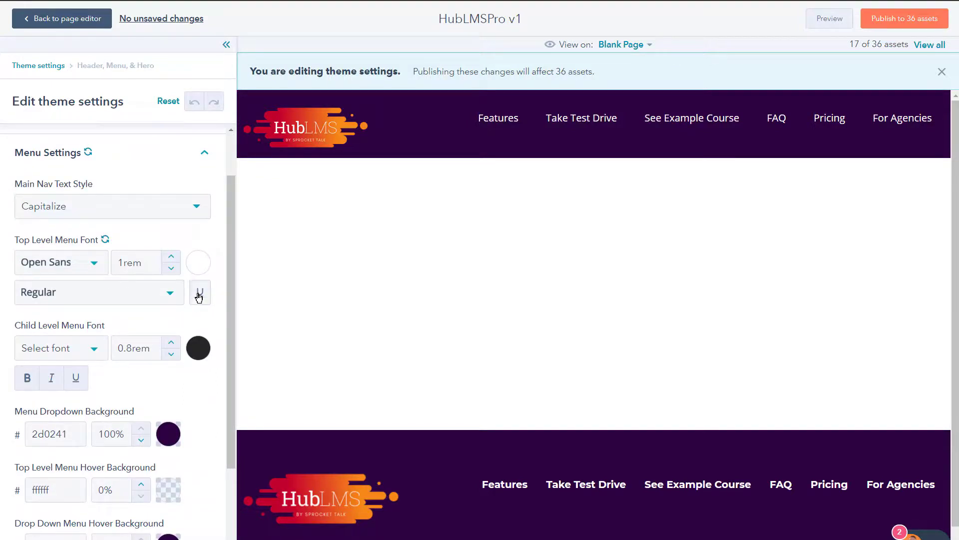
click(170, 303)
click(209, 389)
scroll(212, 377, down, 2)
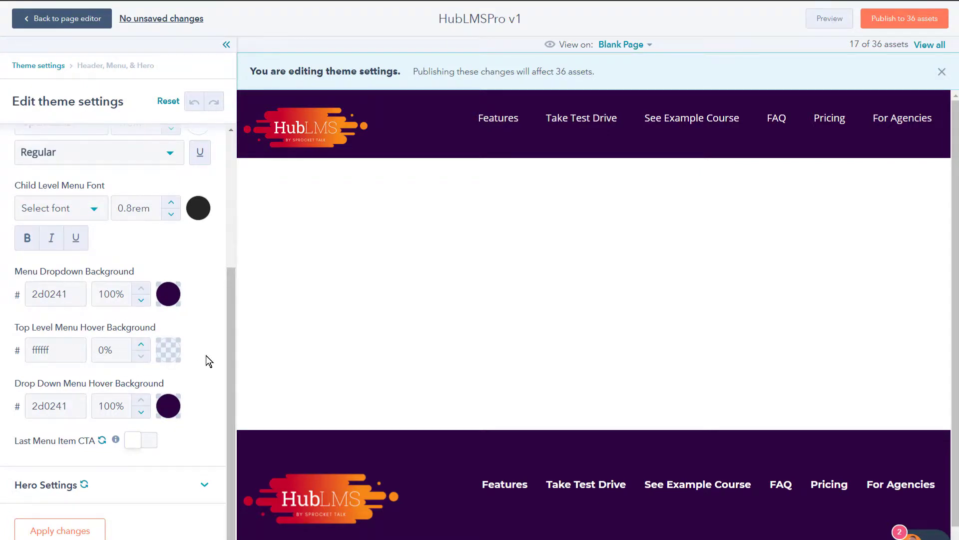
scroll(212, 357, up, 4)
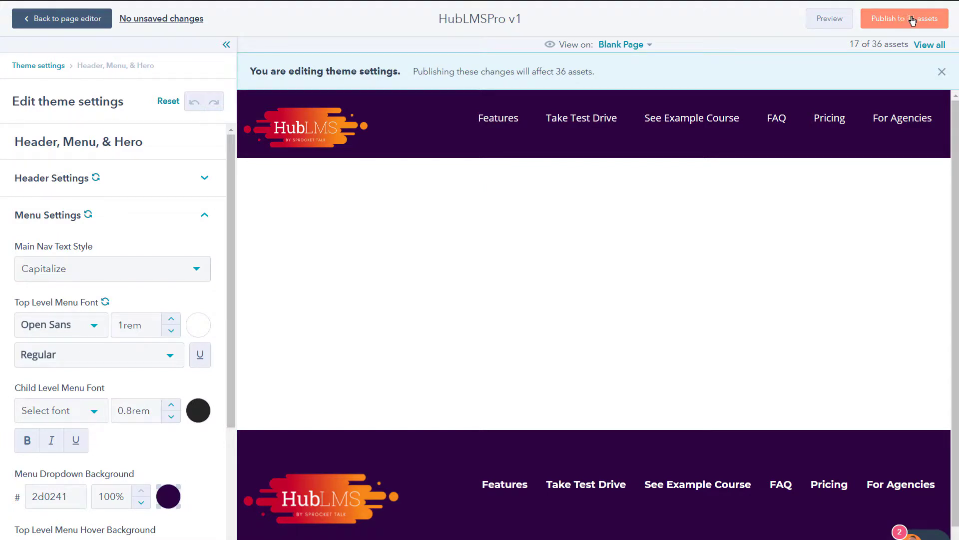
Publish the theme settings to 36 assets and view the HubLMS FAQ Page's Design options.
click(910, 20)
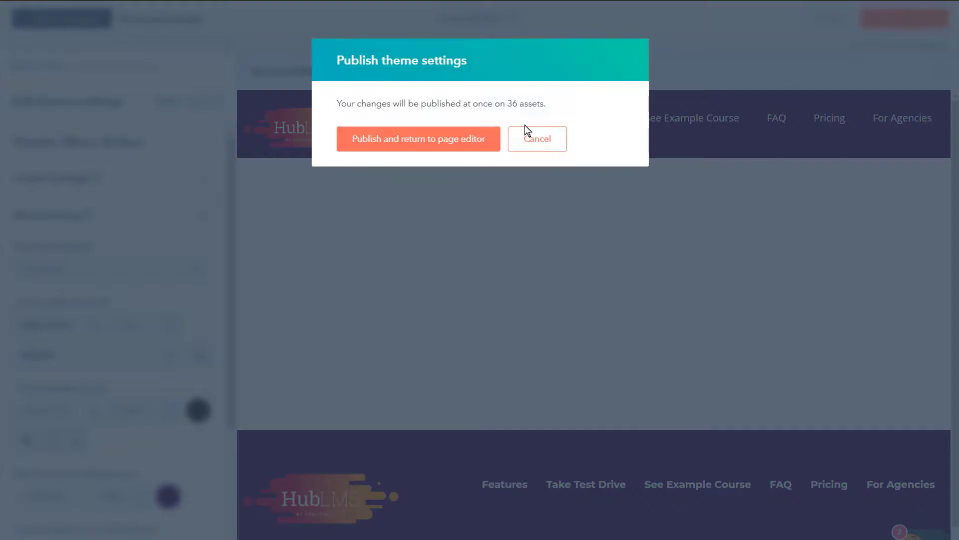
click(428, 143)
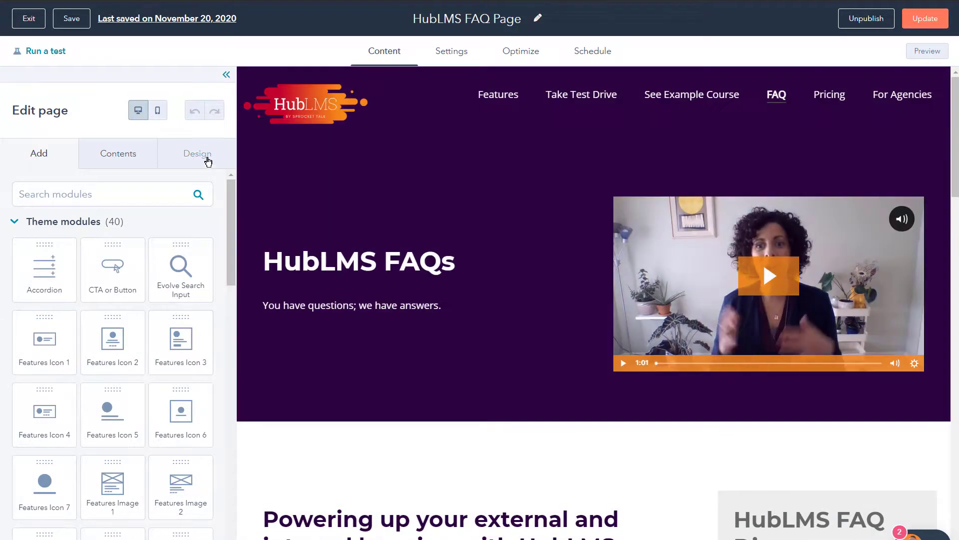
click(206, 158)
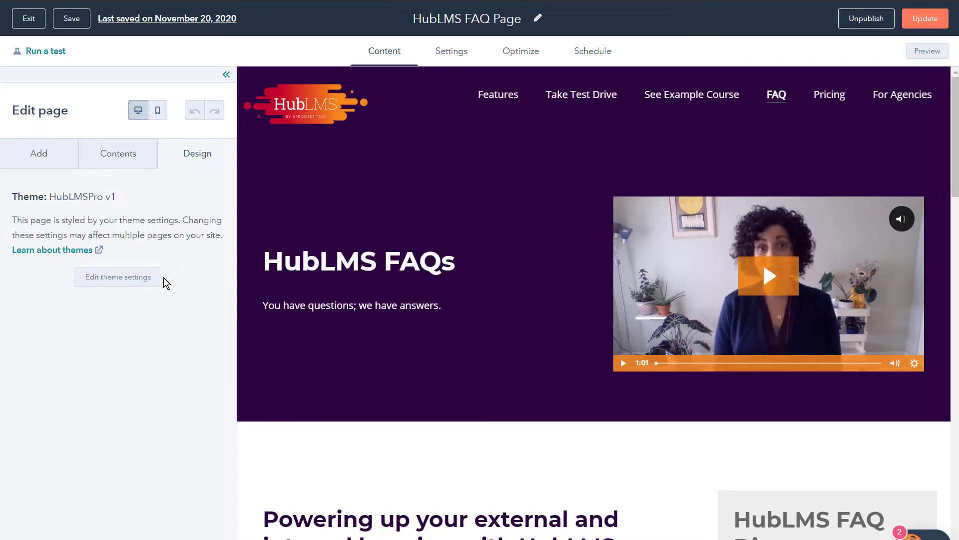